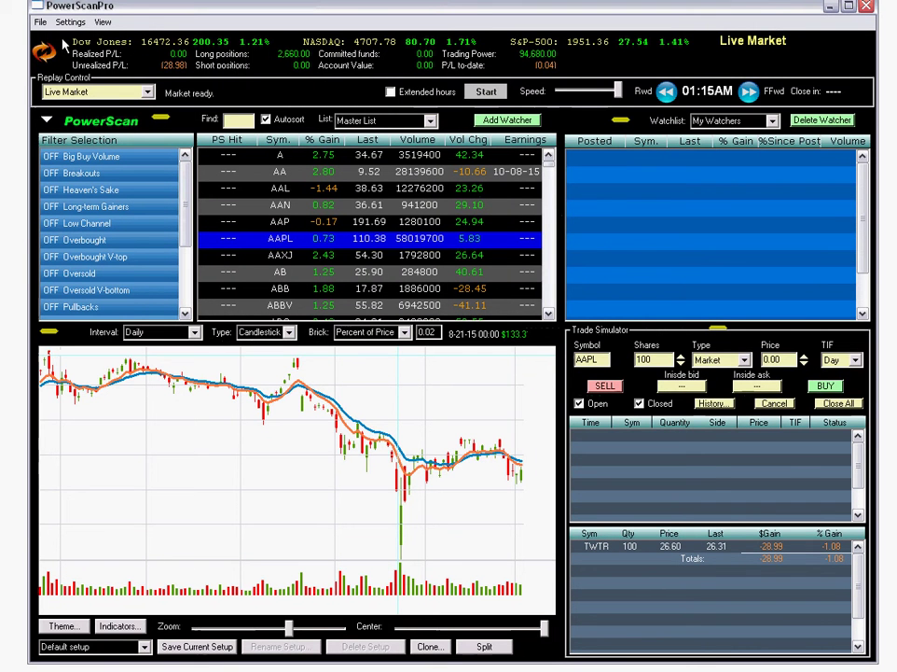
# Create a new filter in the filter configuration and name it "EMA 8 crosses EMA 15"
pyautogui.click(69, 22)
pyautogui.click(75, 37)
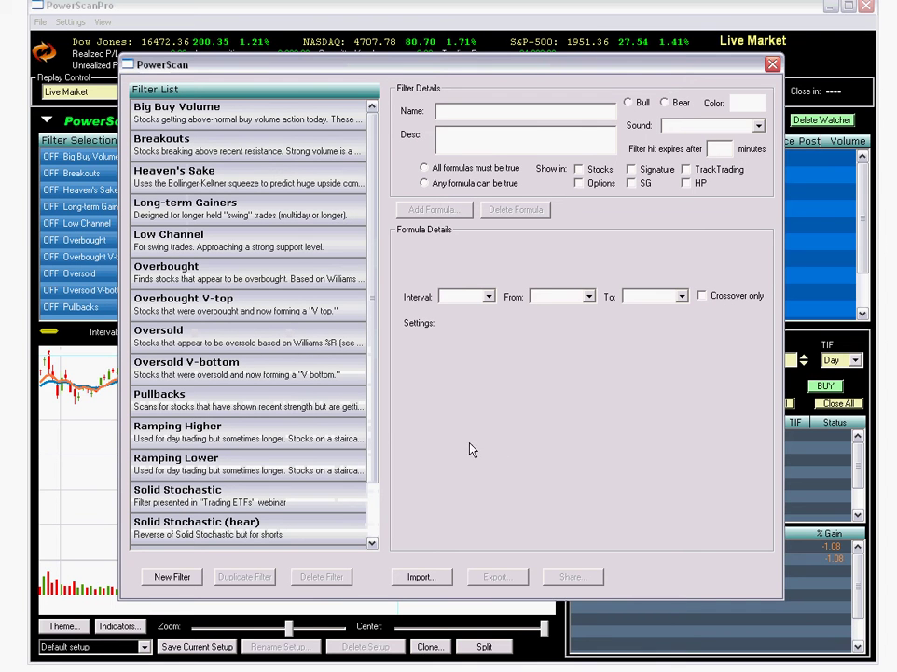
pyautogui.click(173, 577)
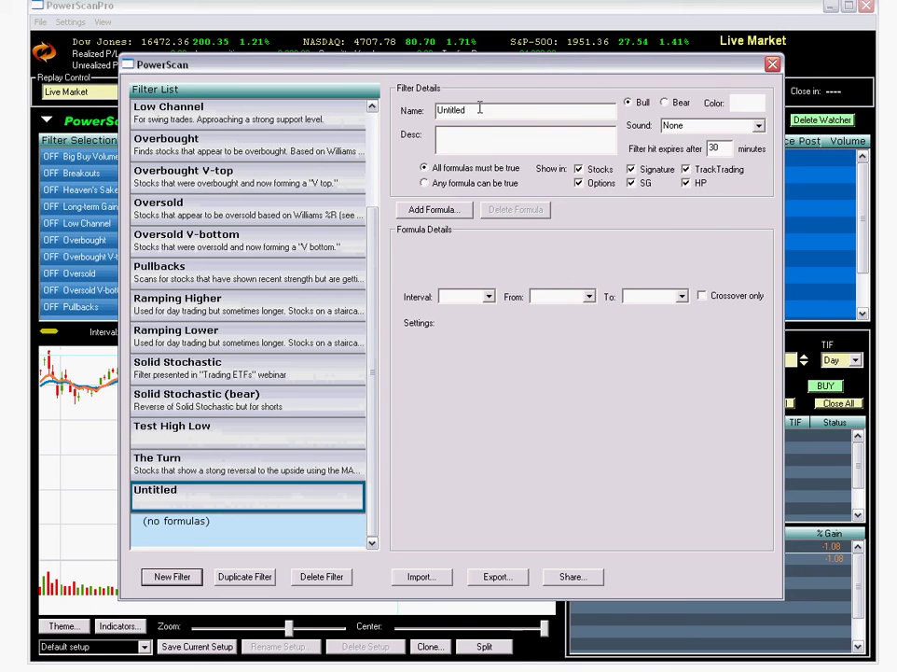
pyautogui.moveTo(480, 109); pyautogui.dragTo(411, 110)
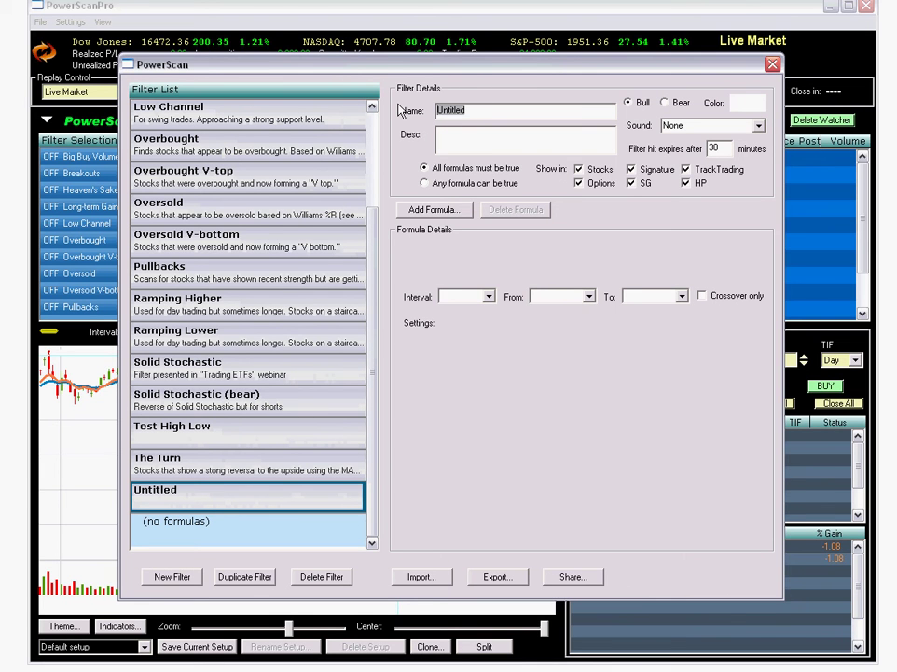
pyautogui.write('EMA')
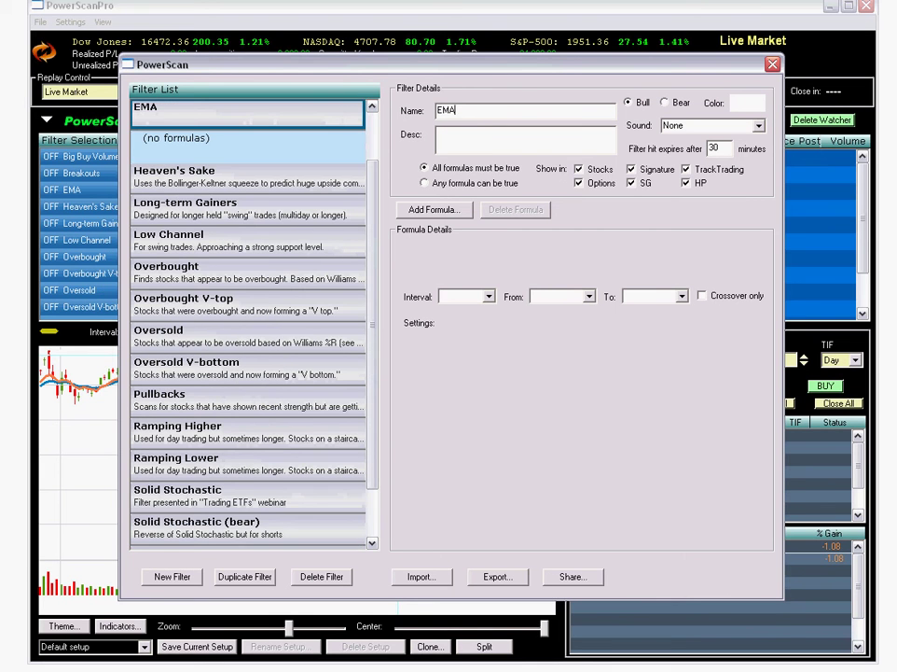
pyautogui.write(' 8 cr')
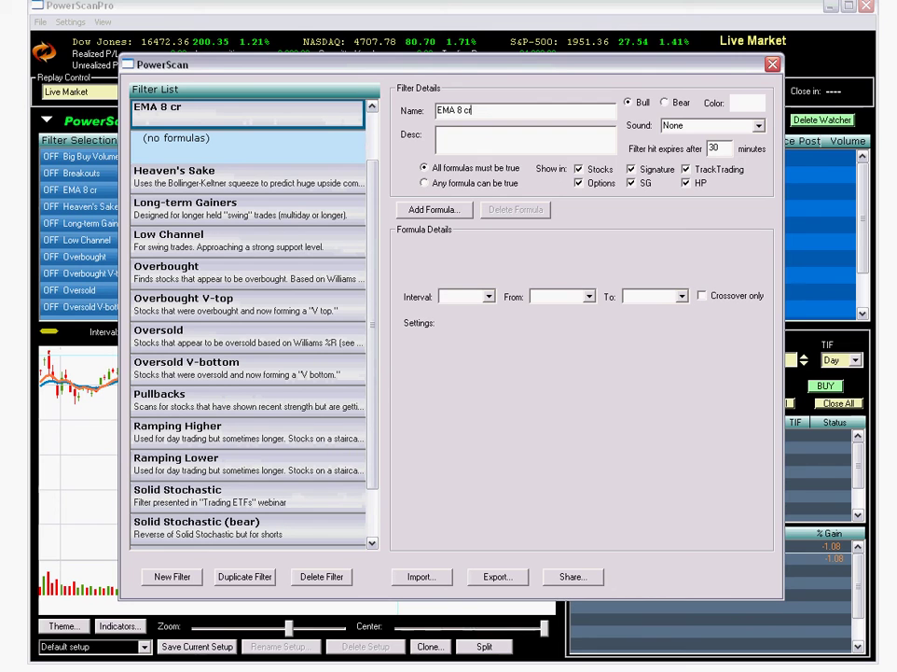
pyautogui.write('osses EMA ')
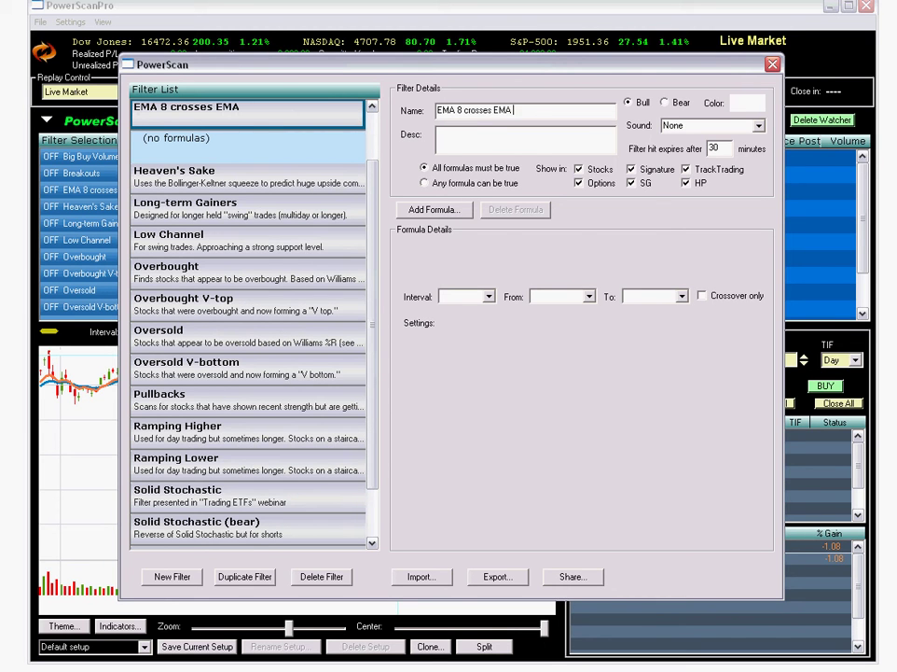
pyautogui.write('15')
# Browse the formula groups and add the EMA formula from Indicators and Crossovers to the EMA 8 crosses EMA 15 filter
pyautogui.click(445, 214)
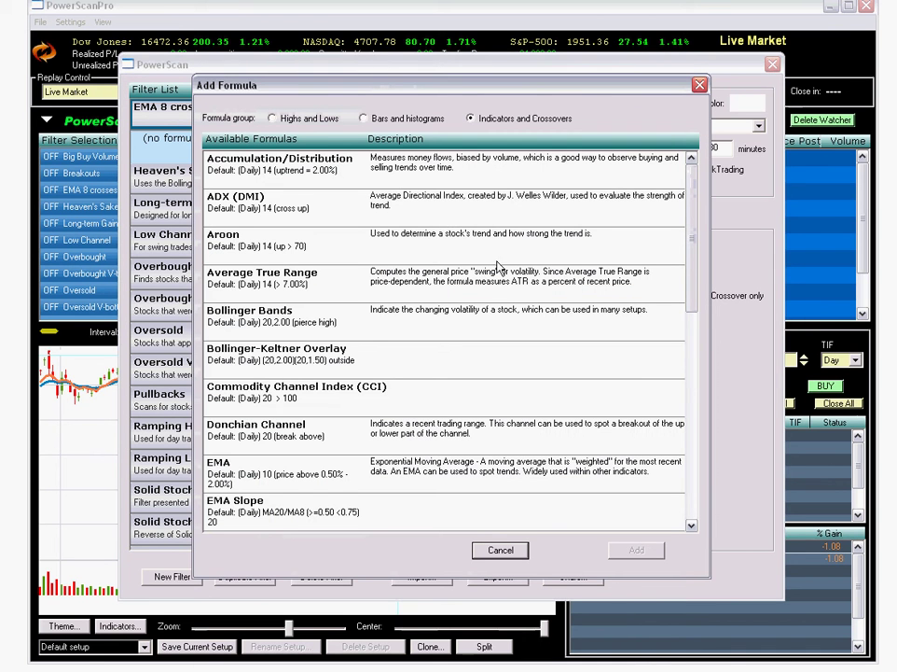
pyautogui.click(392, 119)
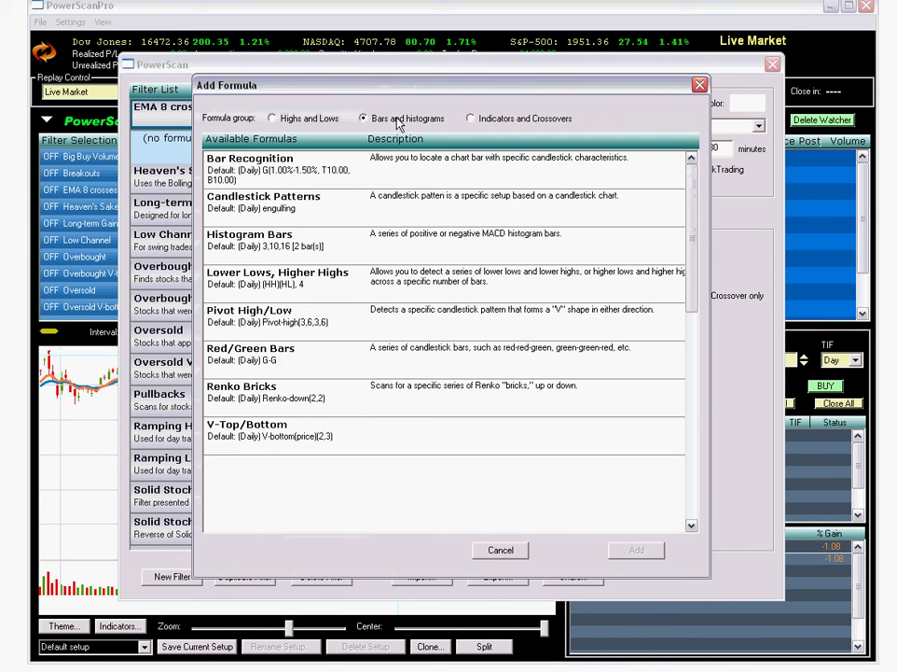
pyautogui.click(306, 121)
pyautogui.click(386, 118)
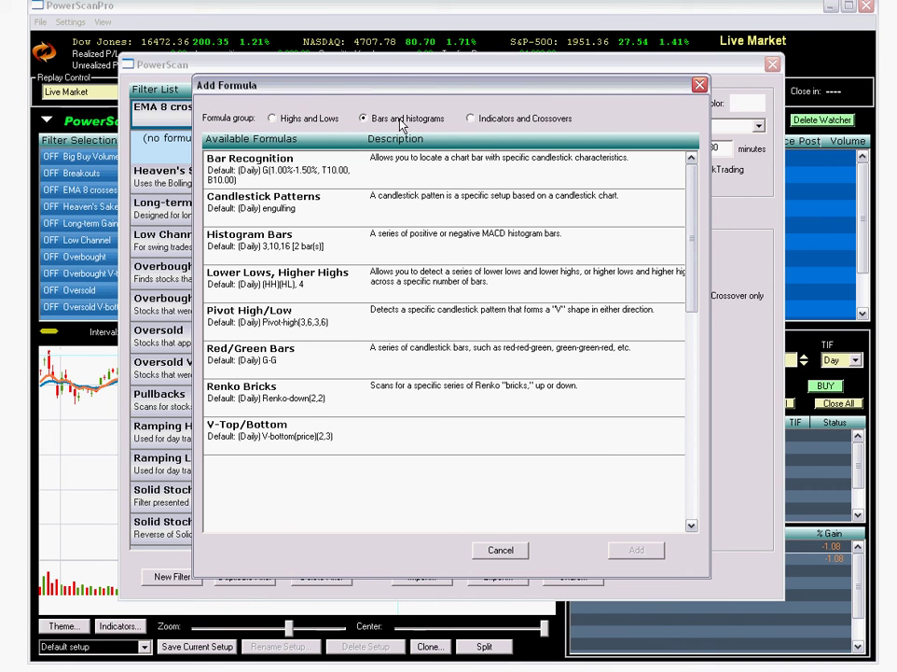
pyautogui.click(324, 123)
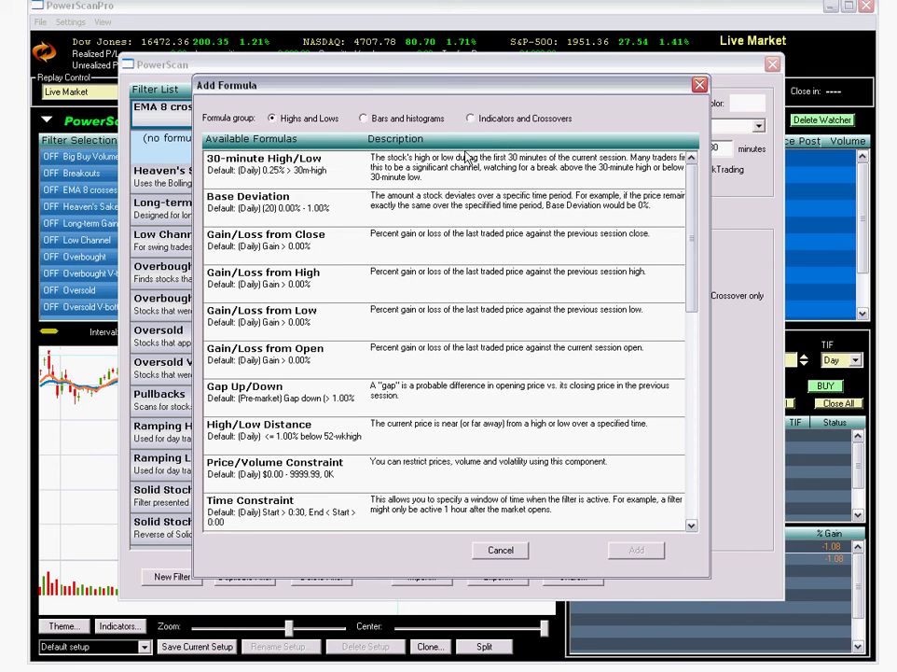
pyautogui.click(504, 125)
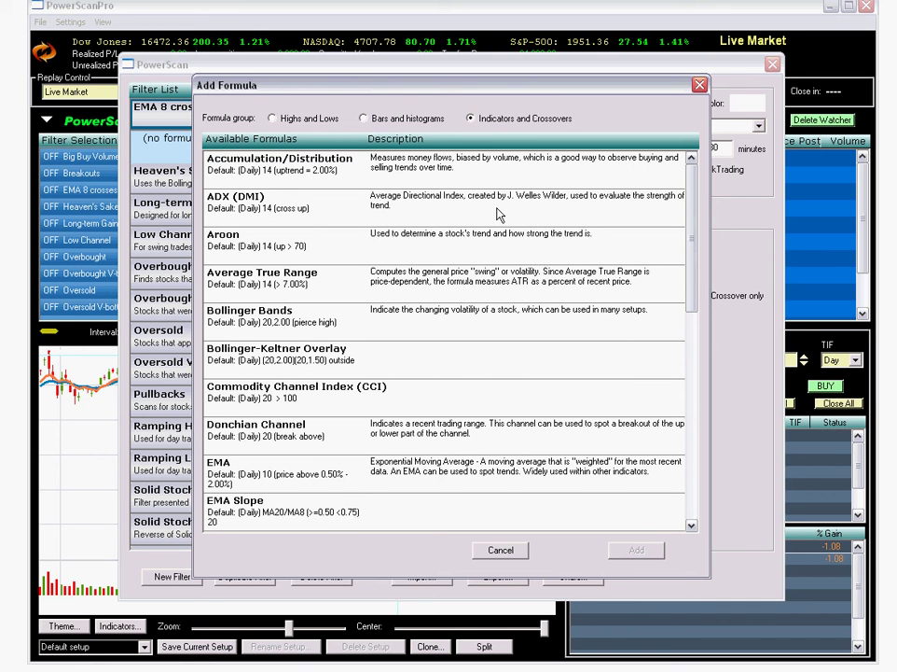
pyautogui.doubleClick(250, 465)
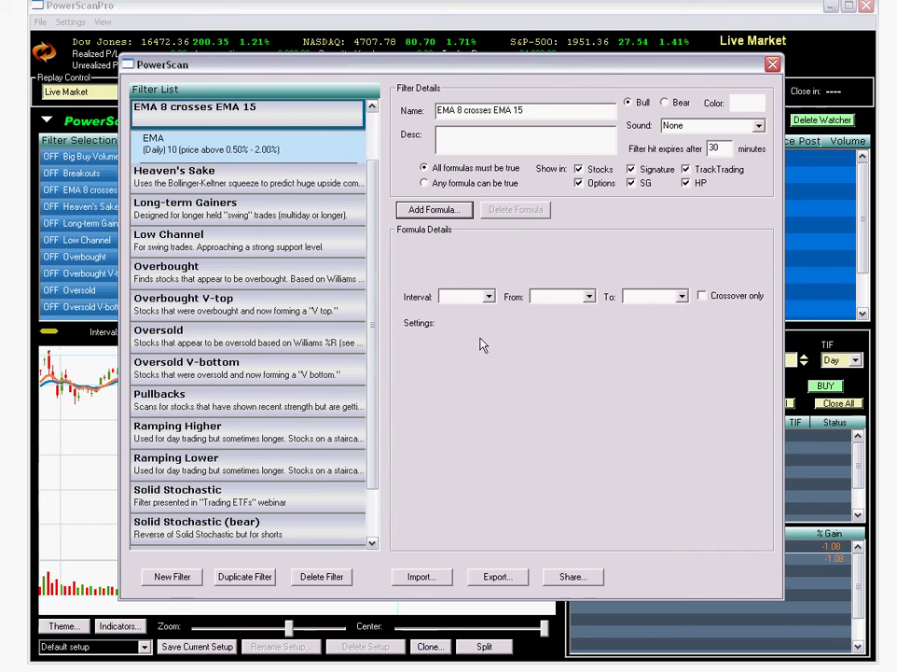
# Configure the EMA formula with step 8, MA above MA against 15 step, and crossover only, and close the filter configuration
pyautogui.click(261, 148)
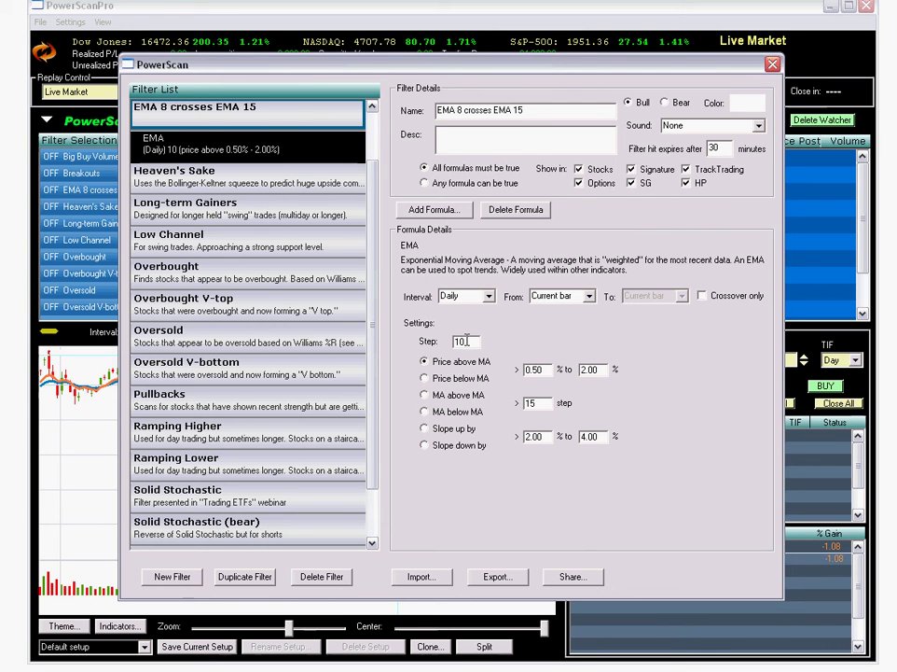
pyautogui.doubleClick(459, 341)
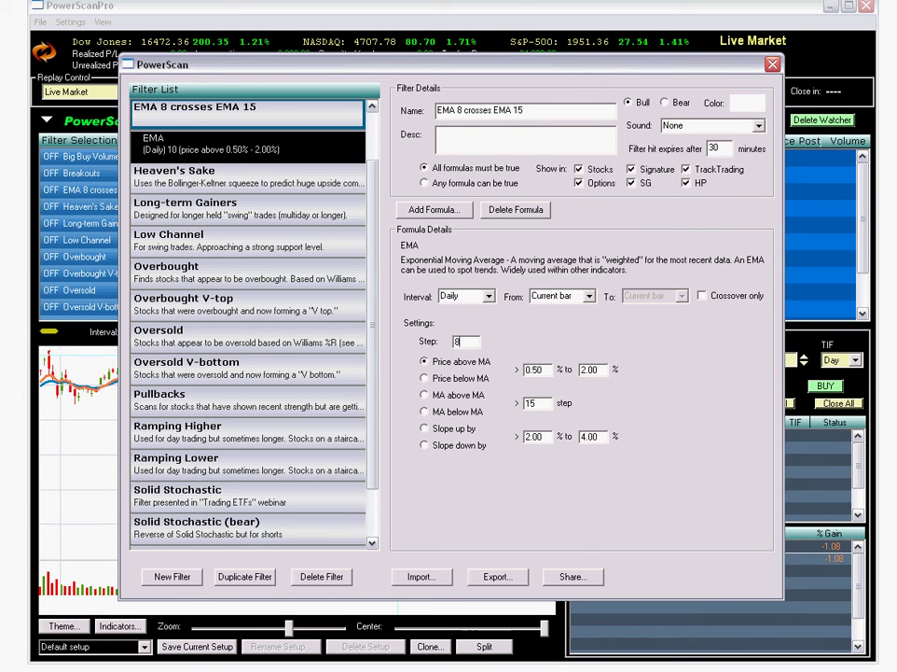
pyautogui.write('5')
pyautogui.click(425, 397)
pyautogui.doubleClick(530, 403)
pyautogui.click(756, 297)
pyautogui.click(773, 65)
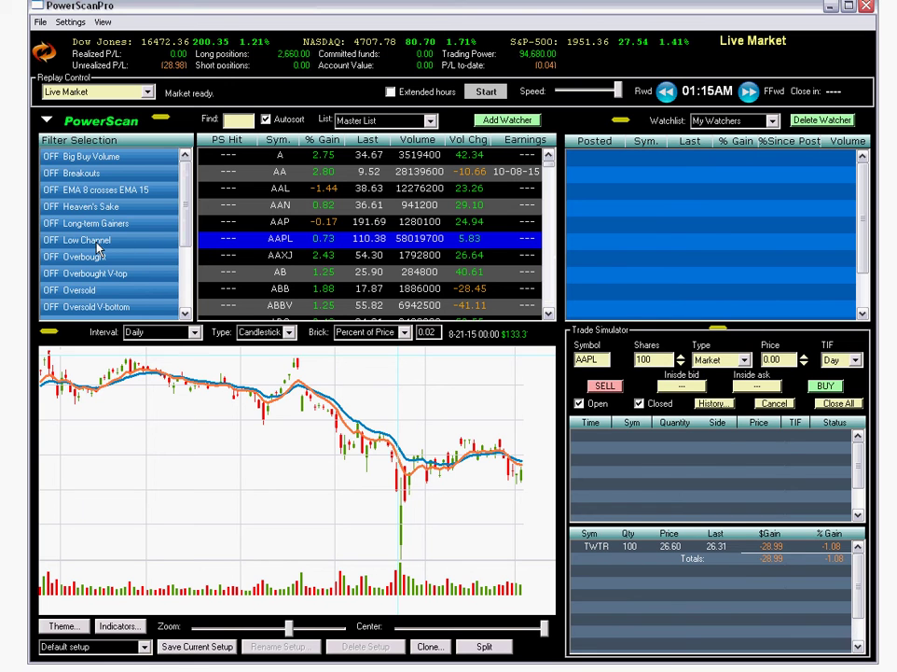
# Run the EMA 8 crosses EMA 15 filter and examine the crossovers on the ACM, AFL and AGQ charts, cloning the AGQ chart for a closer look
pyautogui.click(122, 191)
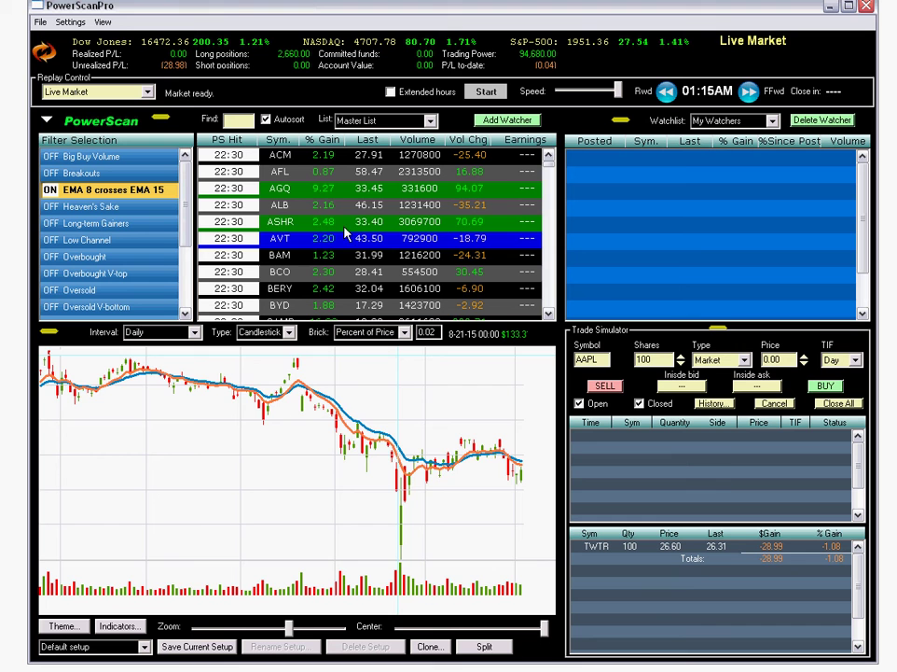
pyautogui.click(377, 157)
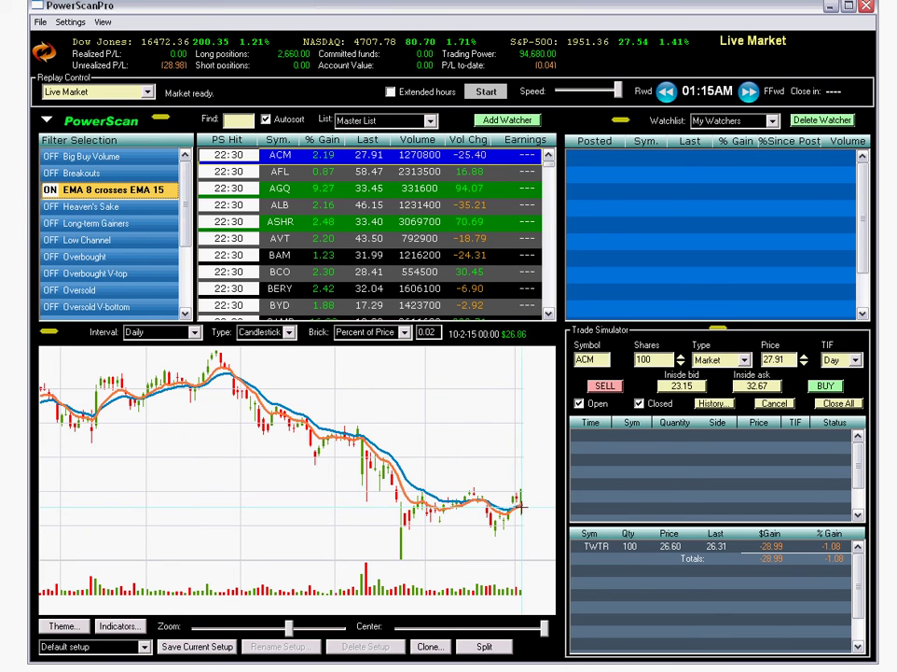
pyautogui.click(425, 172)
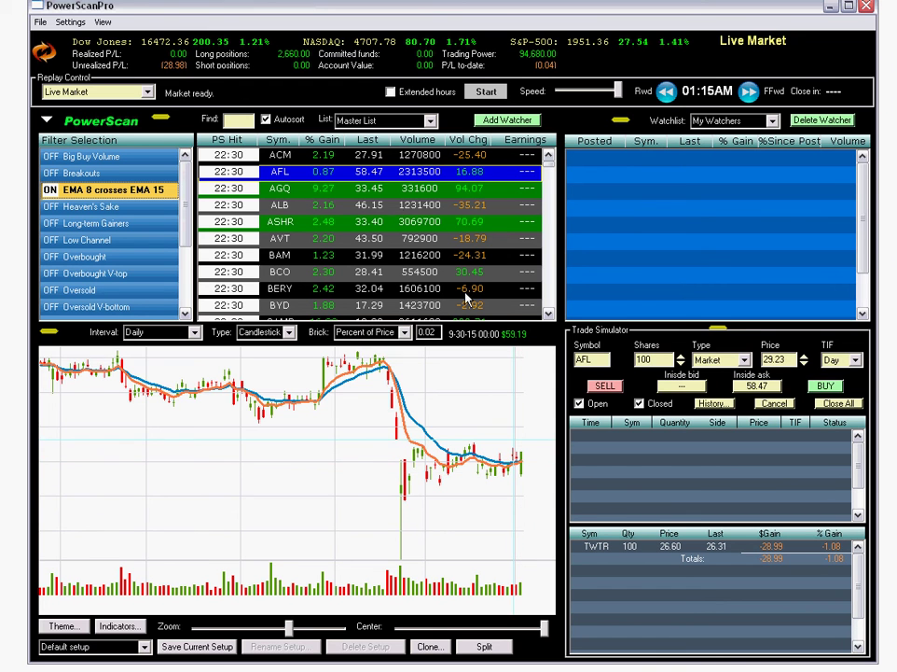
pyautogui.click(382, 189)
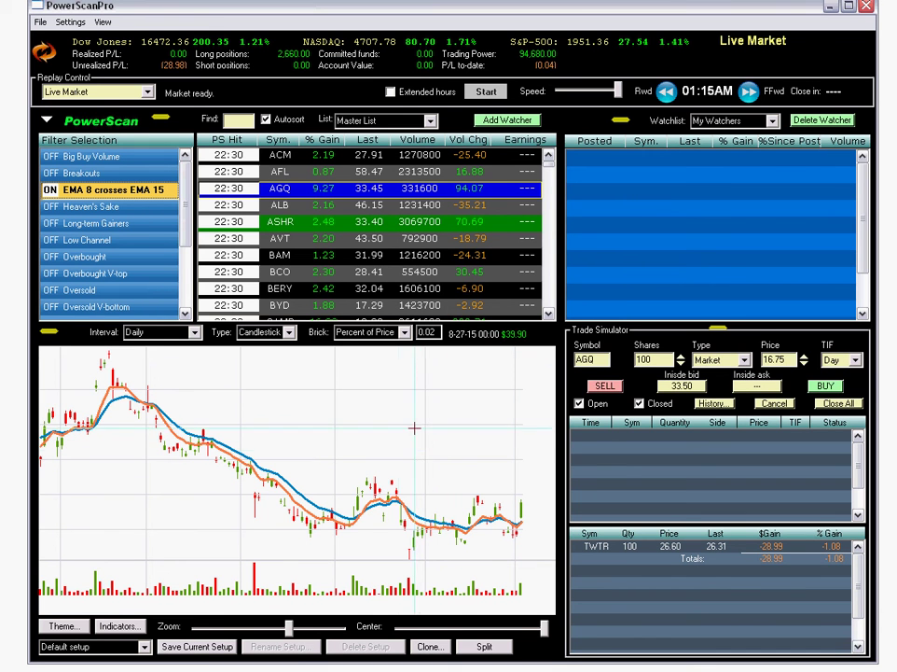
pyautogui.click(429, 647)
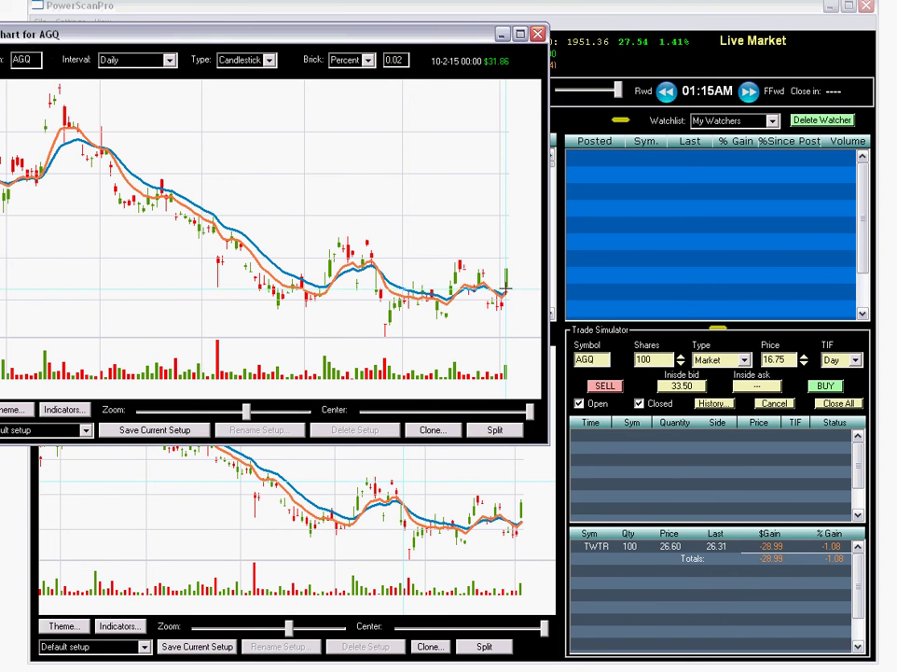
pyautogui.click(538, 35)
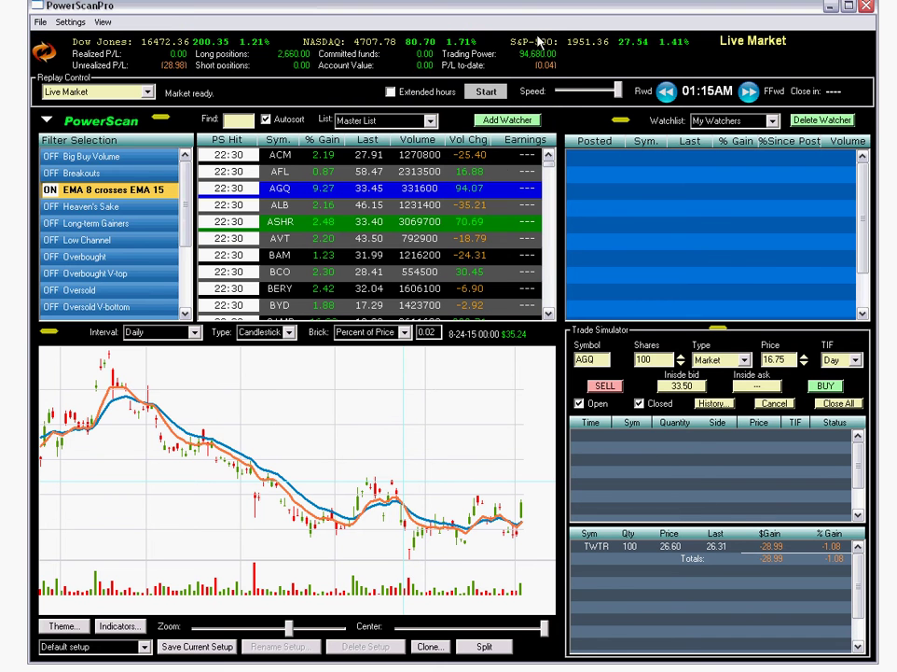
# Switch off the EMA 8 crosses EMA 15 filter and set its EMA formula to start from the previous bar
pyautogui.click(136, 193)
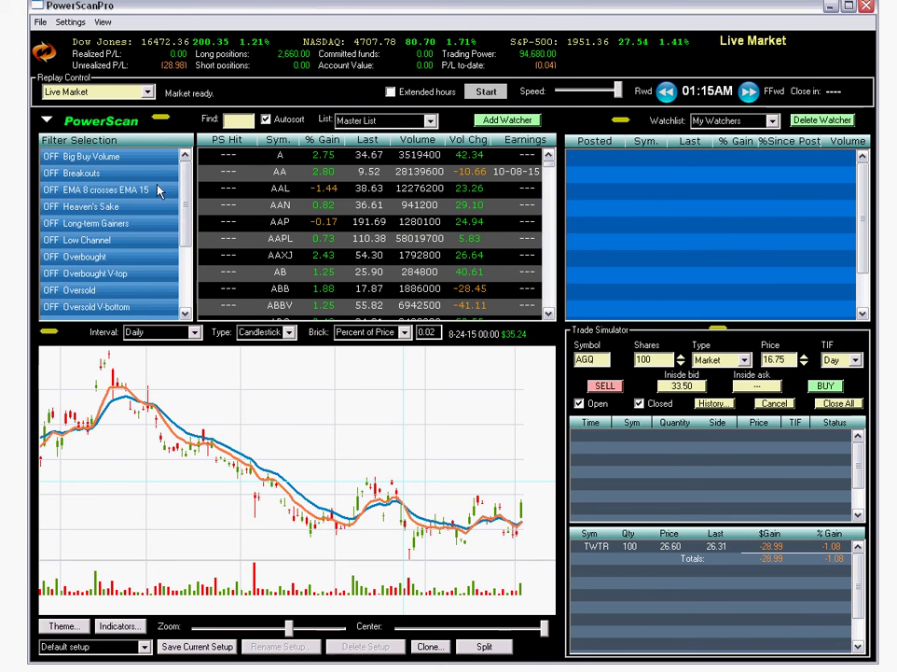
pyautogui.click(69, 22)
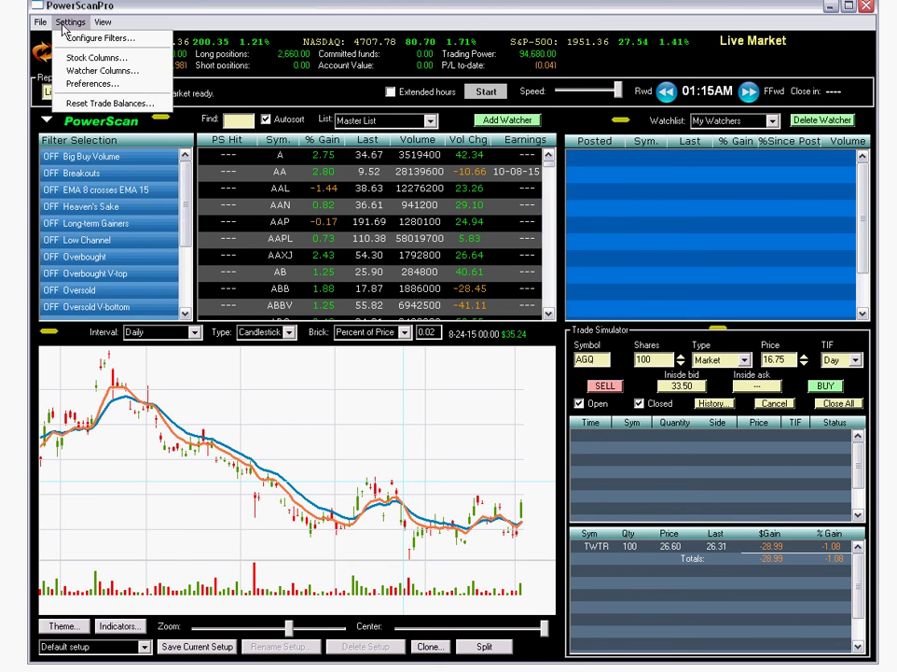
pyautogui.click(75, 36)
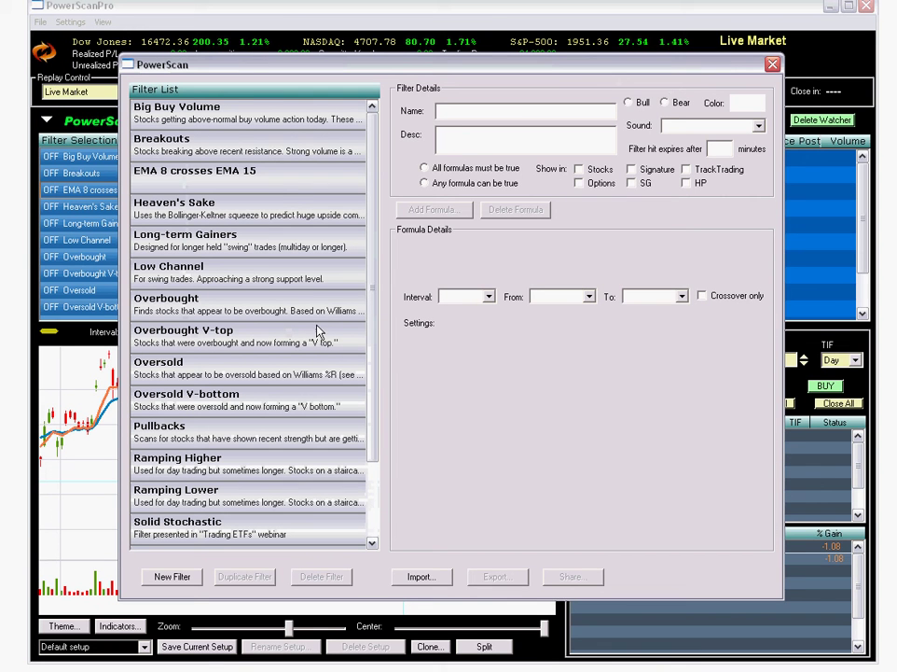
pyautogui.click(250, 186)
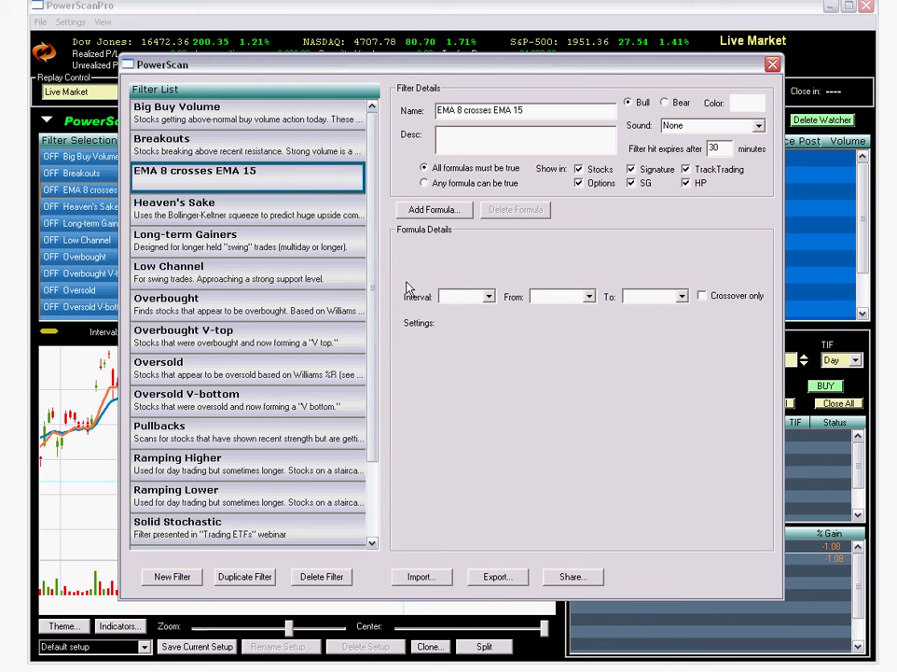
pyautogui.click(250, 186)
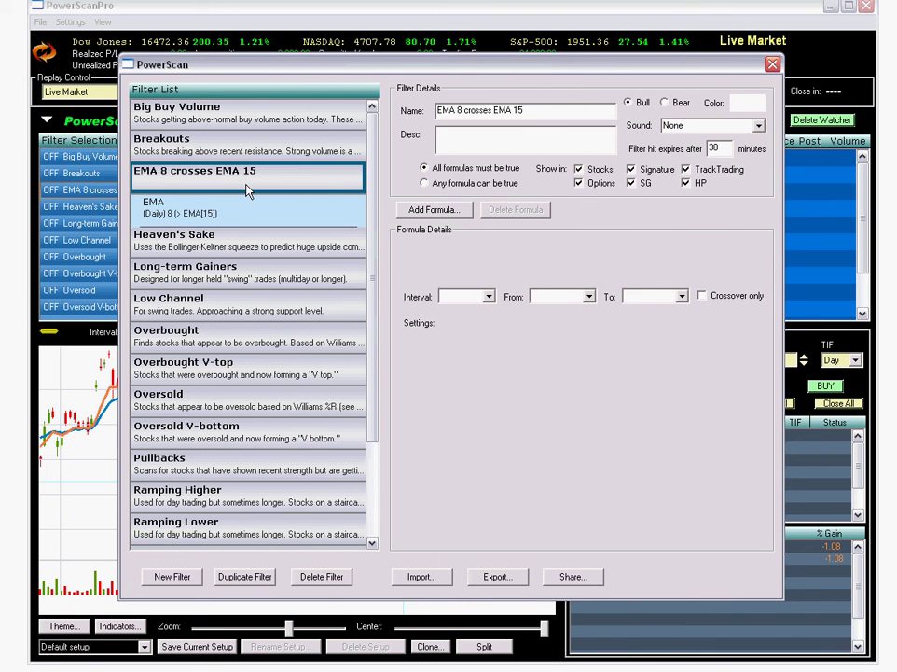
pyautogui.click(242, 222)
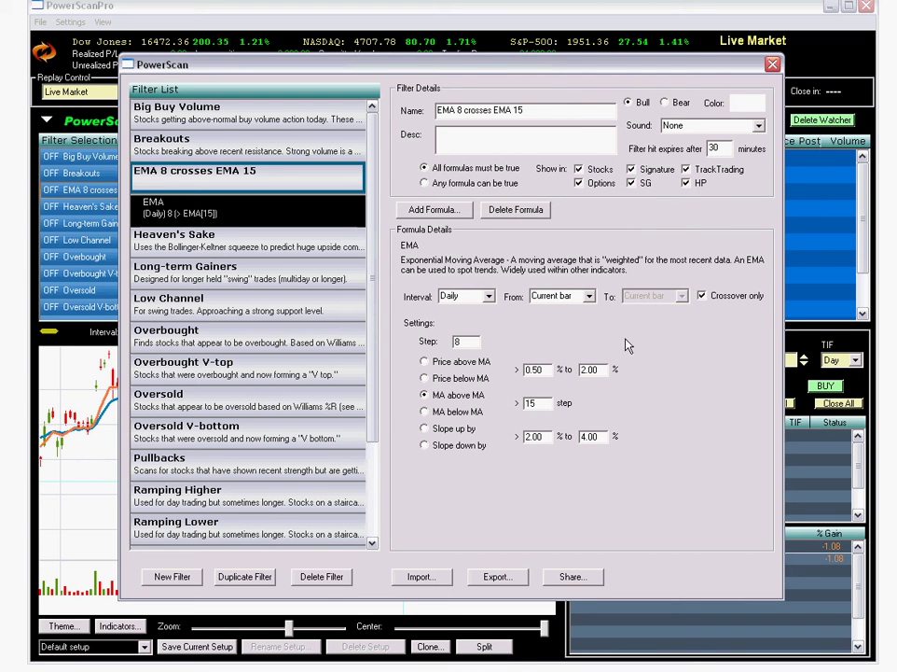
pyautogui.click(588, 296)
pyautogui.click(552, 320)
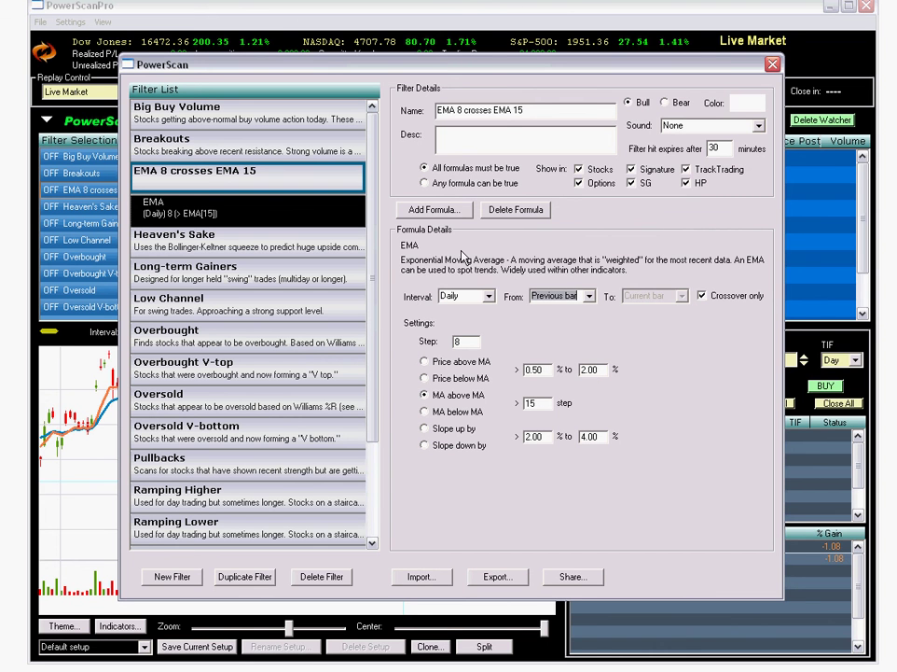
# Add a second EMA formula to the filter with step 8 and price above MA by 1% to 5%, and close the configuration
pyautogui.click(431, 210)
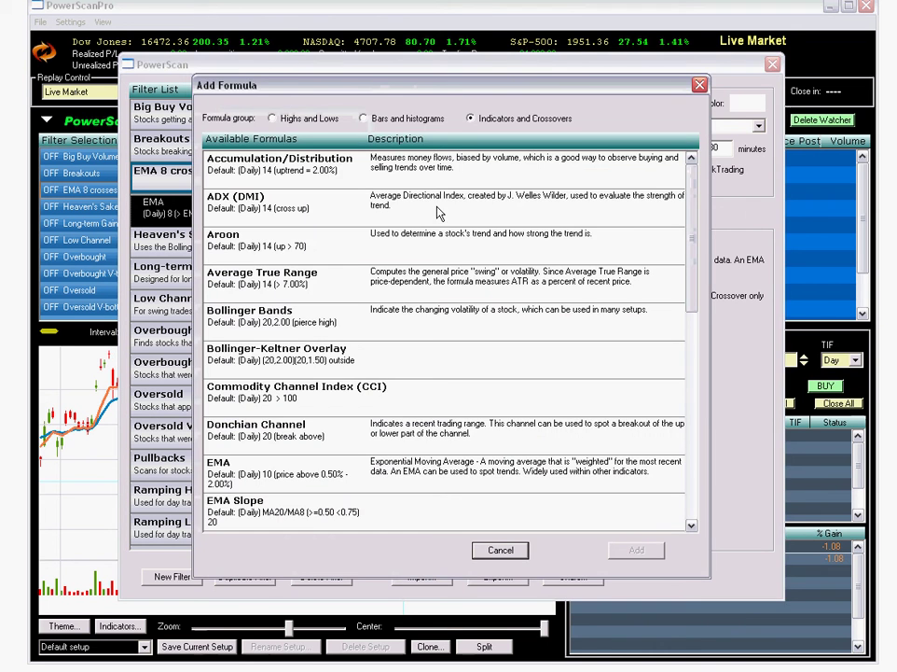
pyautogui.doubleClick(350, 472)
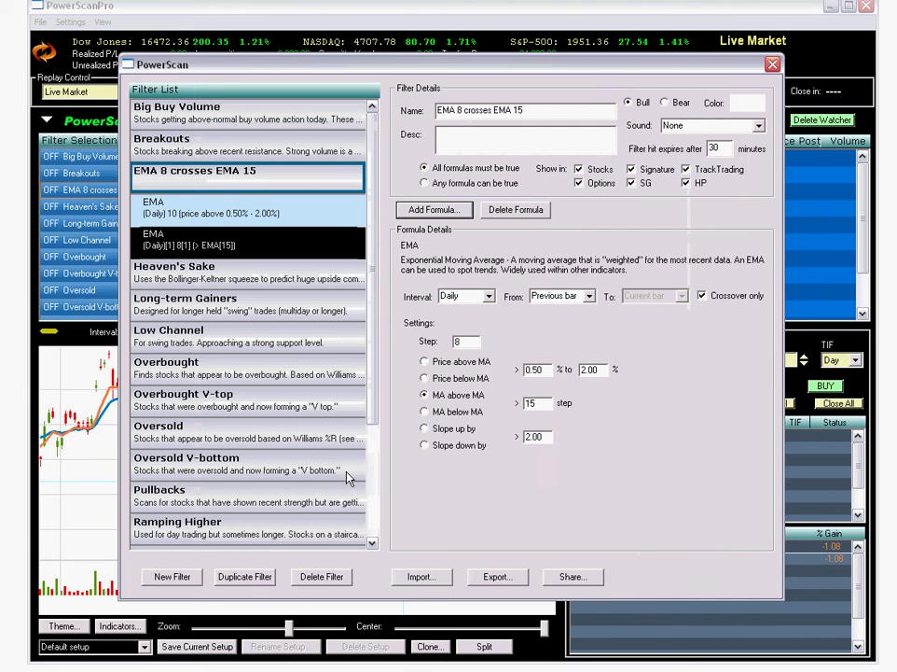
pyautogui.click(255, 209)
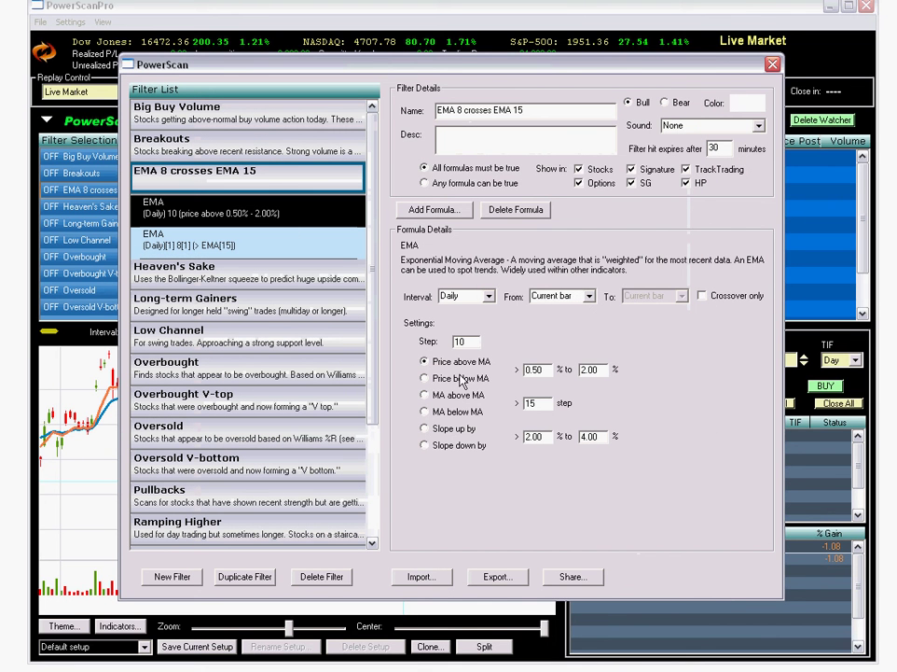
pyautogui.doubleClick(464, 342)
pyautogui.write('8')
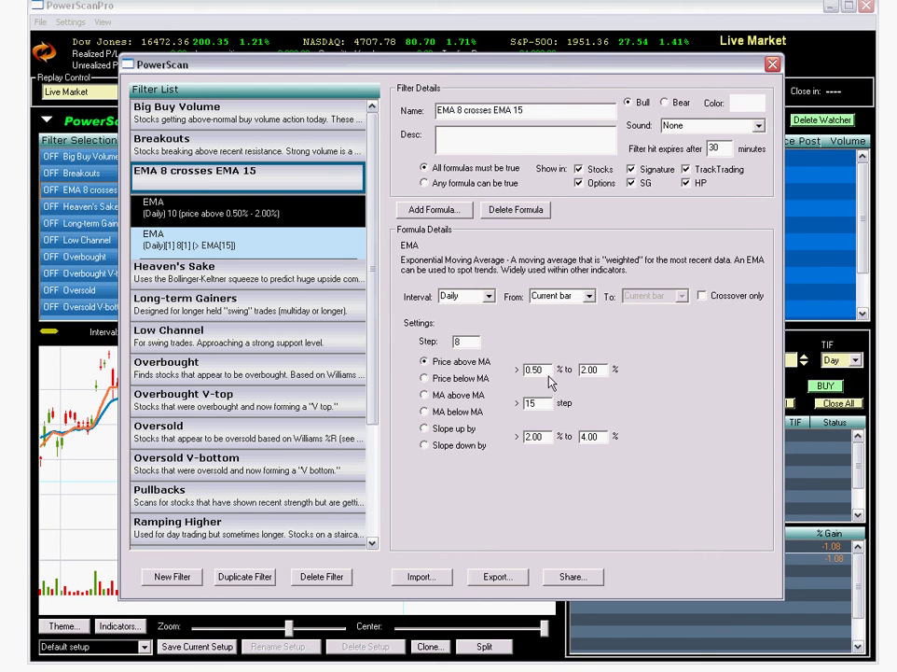
pyautogui.moveTo(549, 370); pyautogui.dragTo(502, 365)
pyautogui.write('1')
pyautogui.press('Tab')
pyautogui.write('5')
pyautogui.click(772, 64)
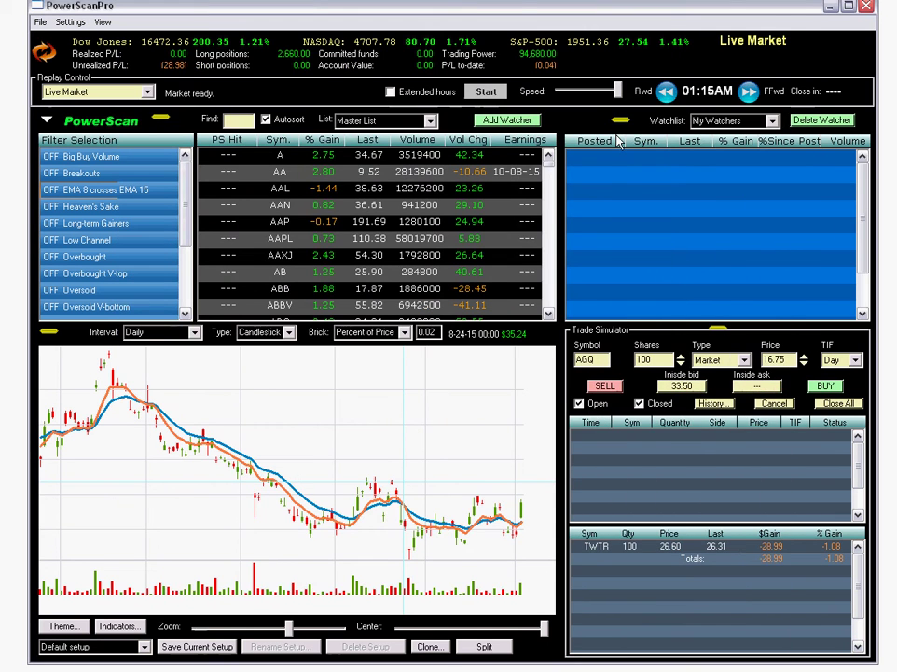
# Run the revised EMA 8 crosses EMA 15 filter and examine the ADS chart
pyautogui.click(93, 191)
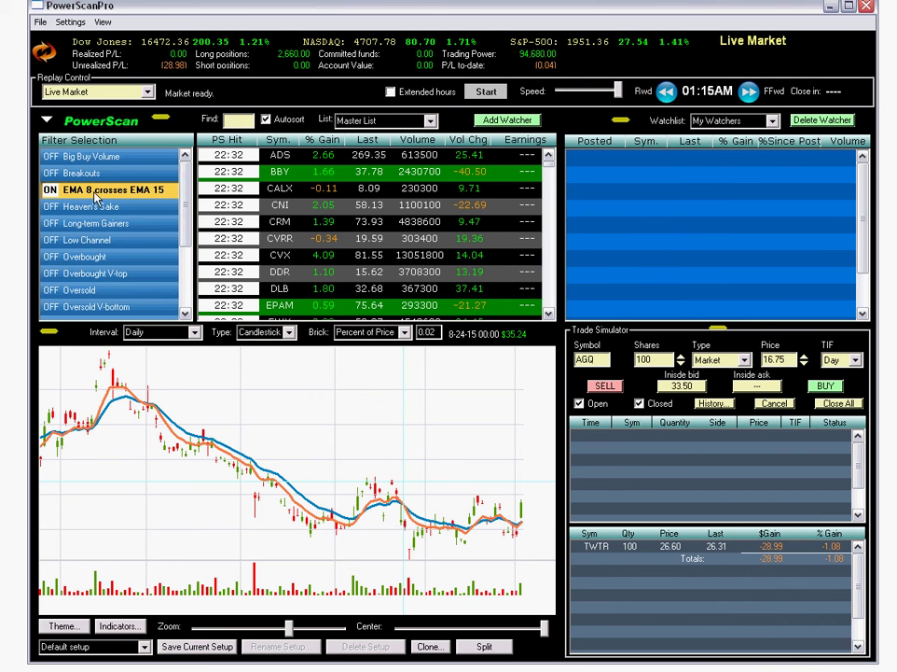
pyautogui.click(351, 158)
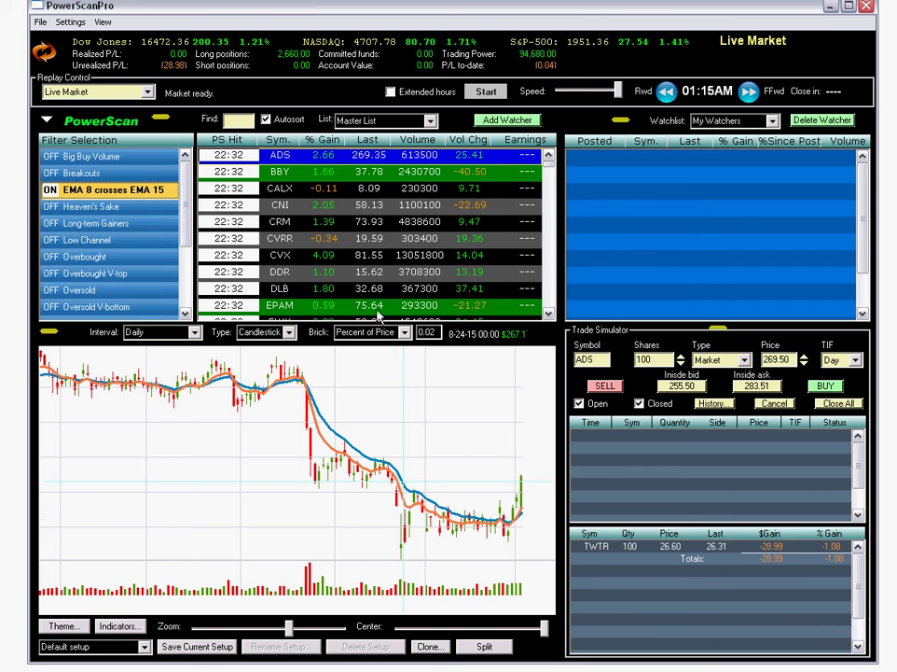
# Clone the ADS chart to examine its latest EMA crossover up close, and close the clone
pyautogui.click(429, 647)
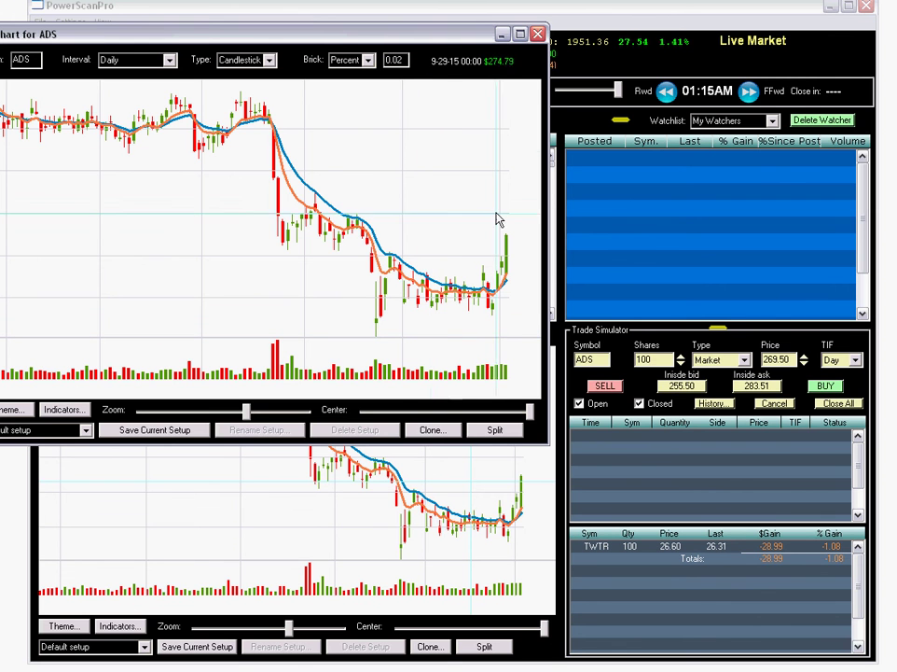
pyautogui.click(538, 35)
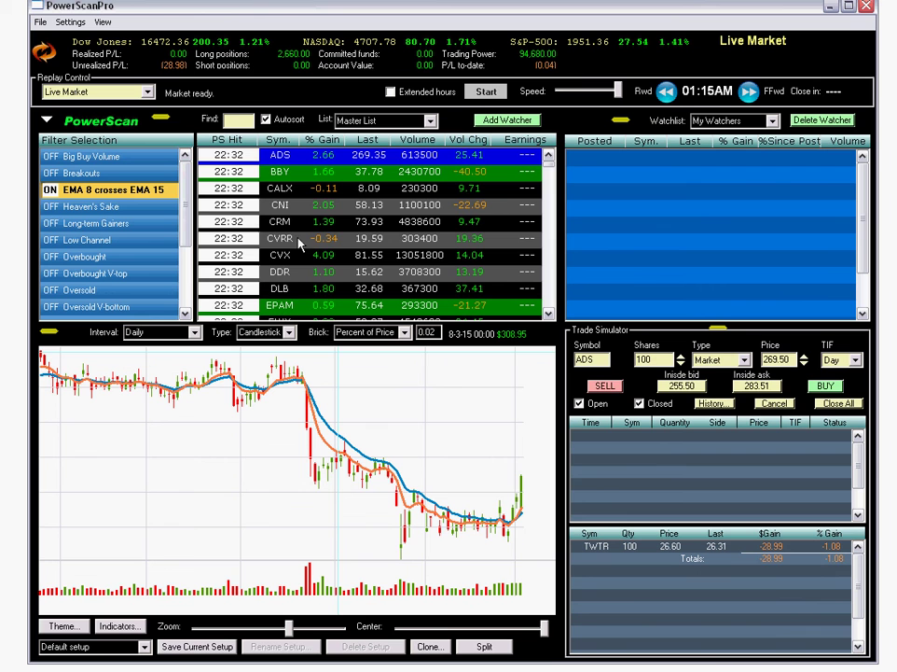
# Switch off the EMA 8 crosses EMA 15 filter and replay the September 21, 2015 market, fast-forwarding to about 10:03 AM
pyautogui.click(146, 194)
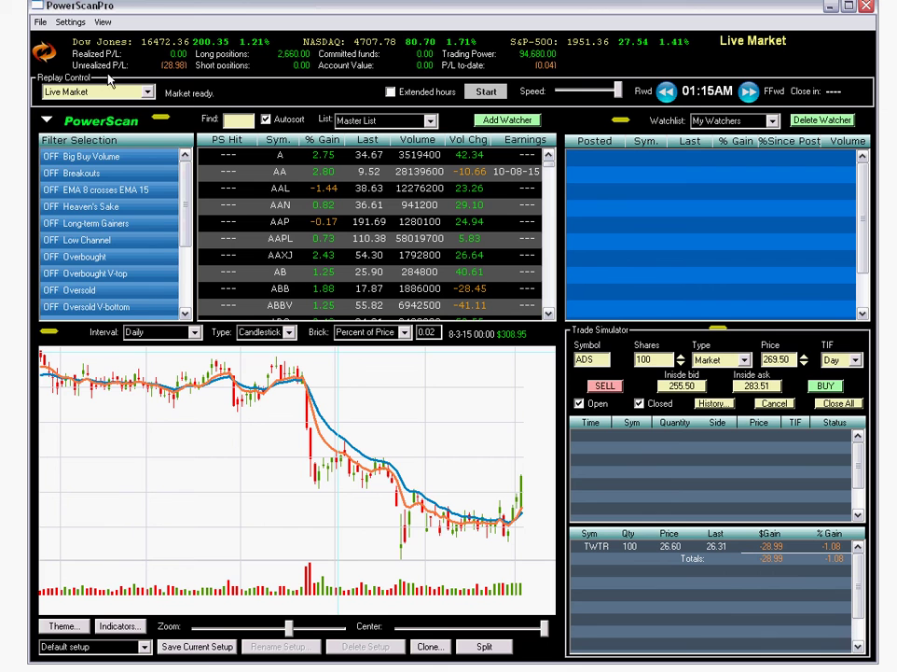
pyautogui.click(149, 92)
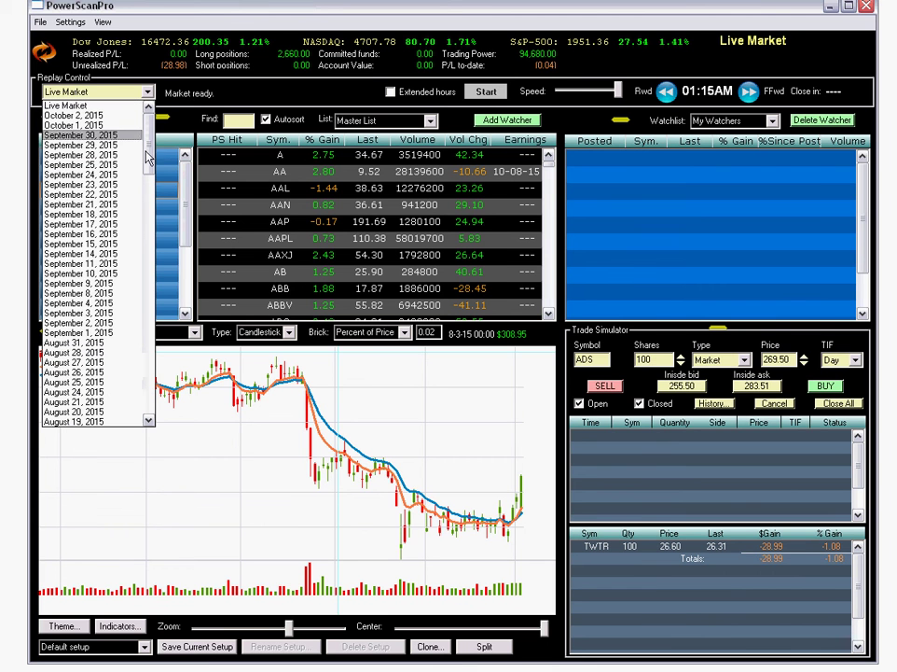
pyautogui.click(101, 205)
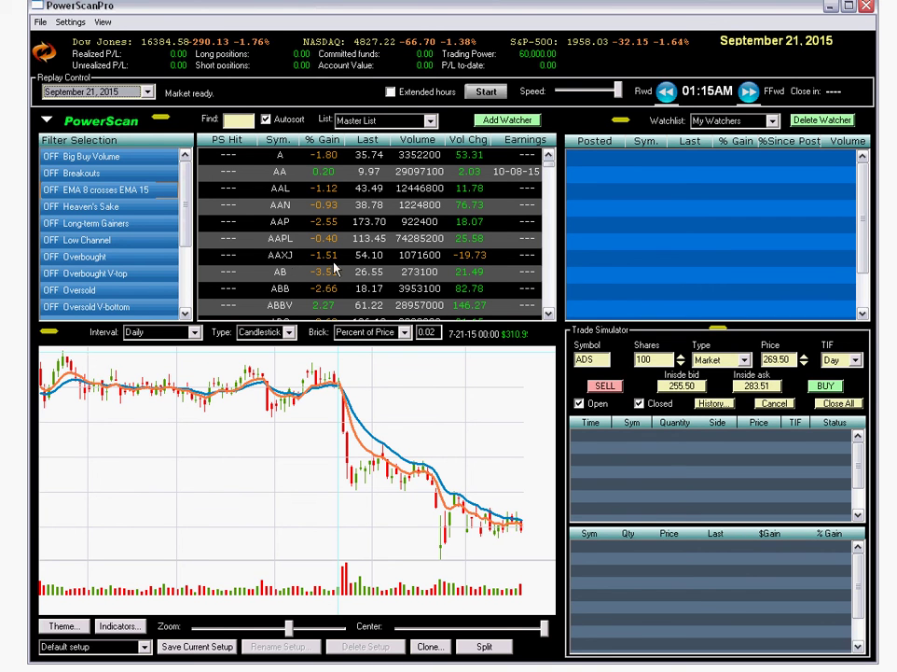
pyautogui.click(486, 93)
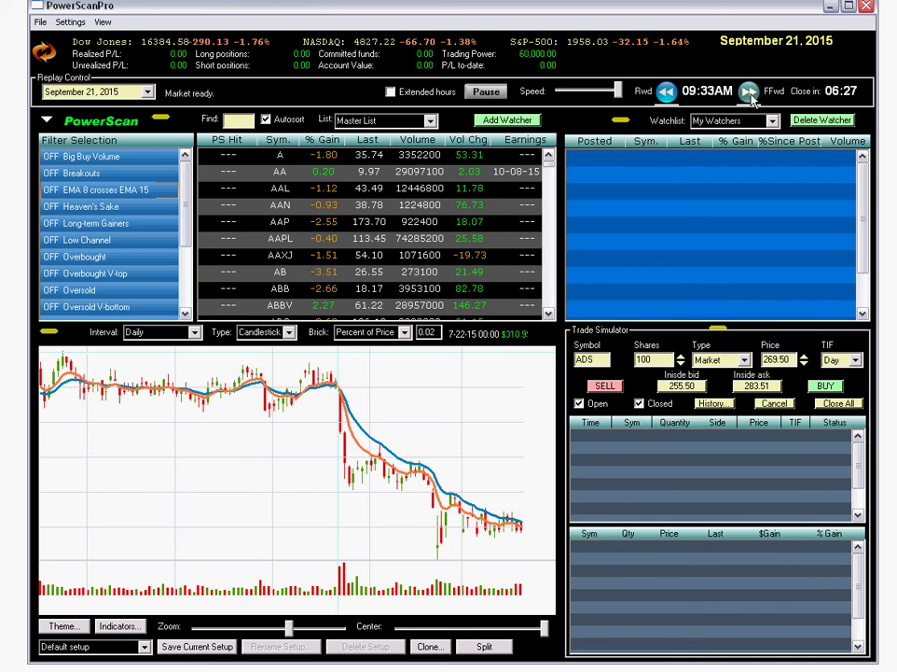
pyautogui.click(749, 94)
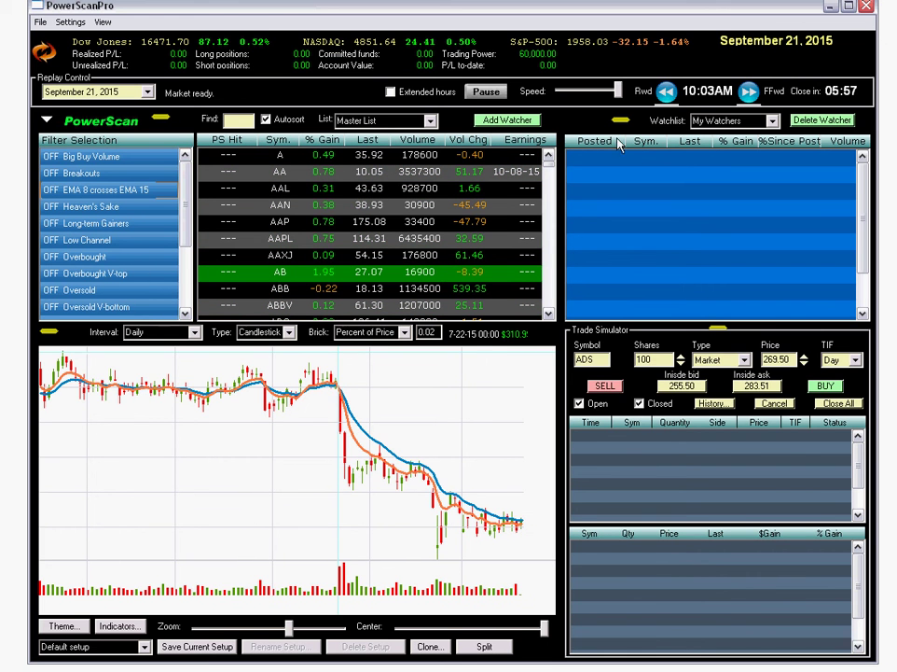
# Run the EMA 8 crosses EMA 15 filter on the replayed market and examine the AEM, AEP and AGNC charts
pyautogui.click(109, 191)
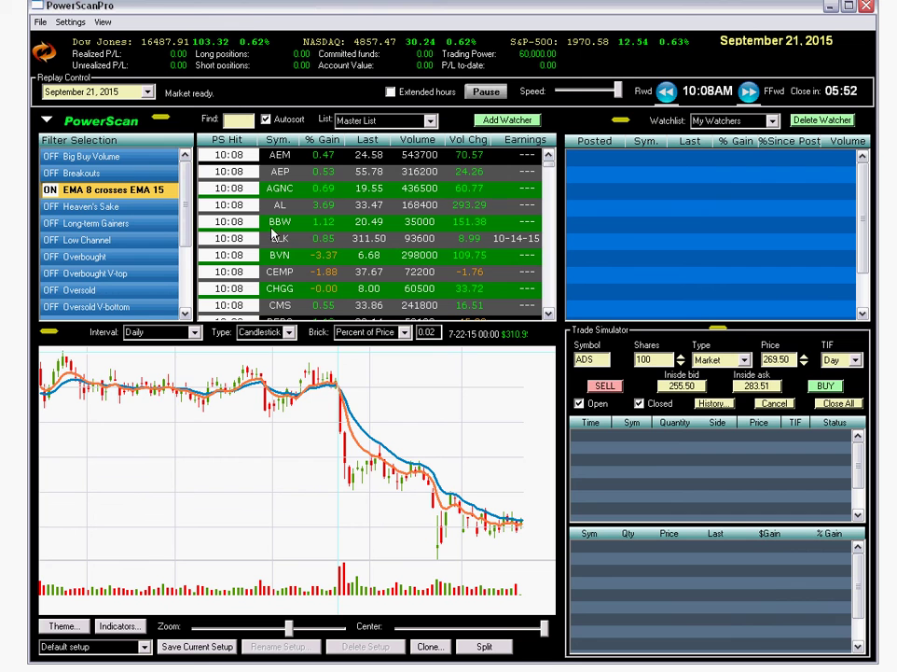
pyautogui.click(403, 157)
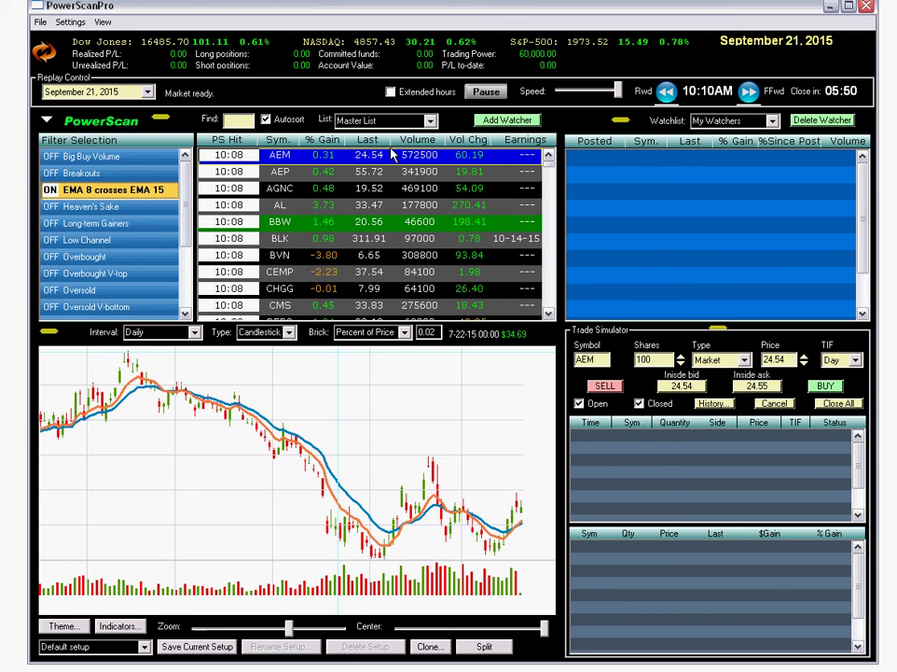
pyautogui.press('Down')
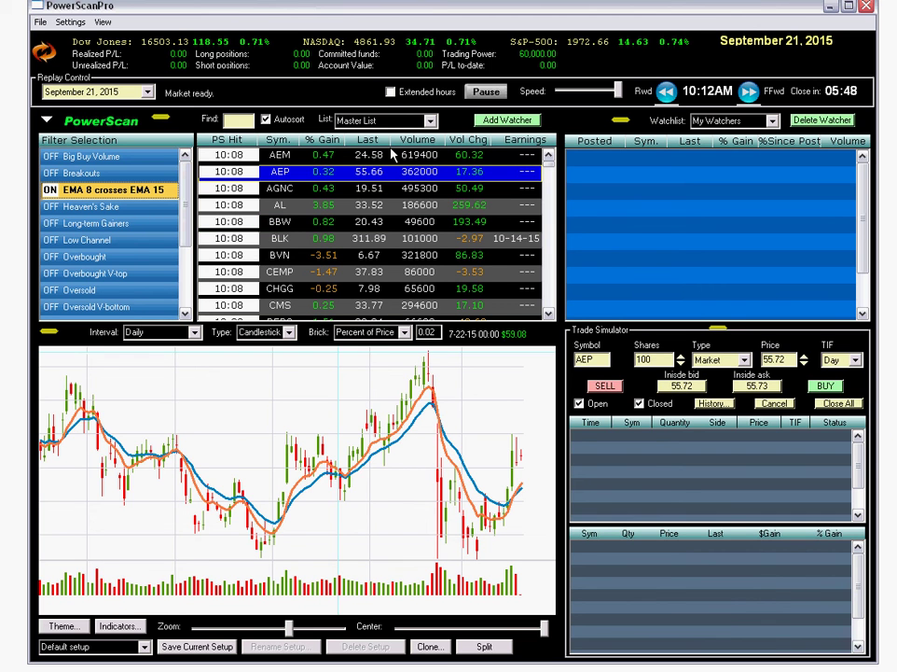
pyautogui.press('Down')
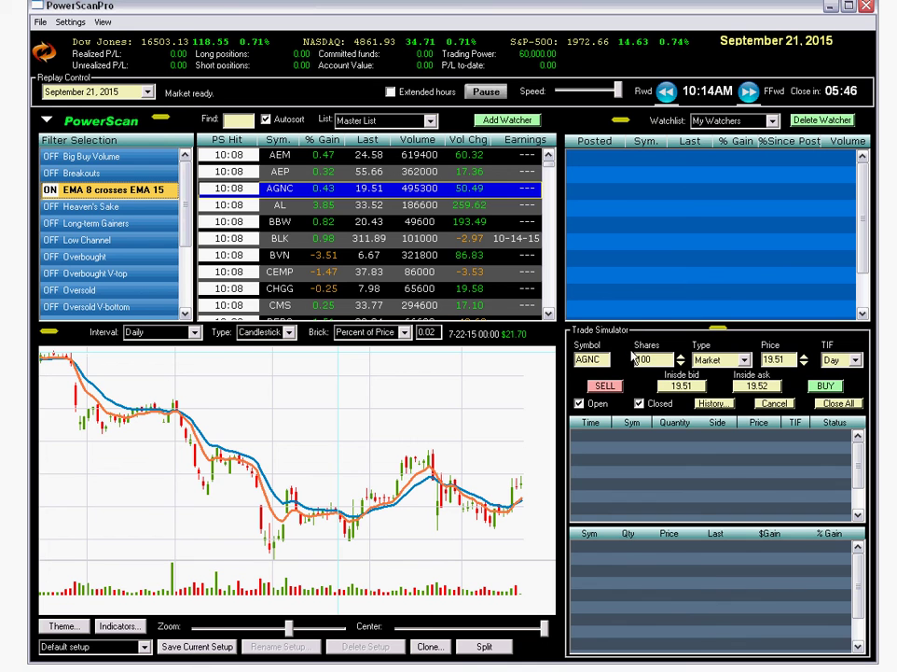
# Buy 500 shares of AGNC with a day market order in the trade simulator
pyautogui.click(683, 360)
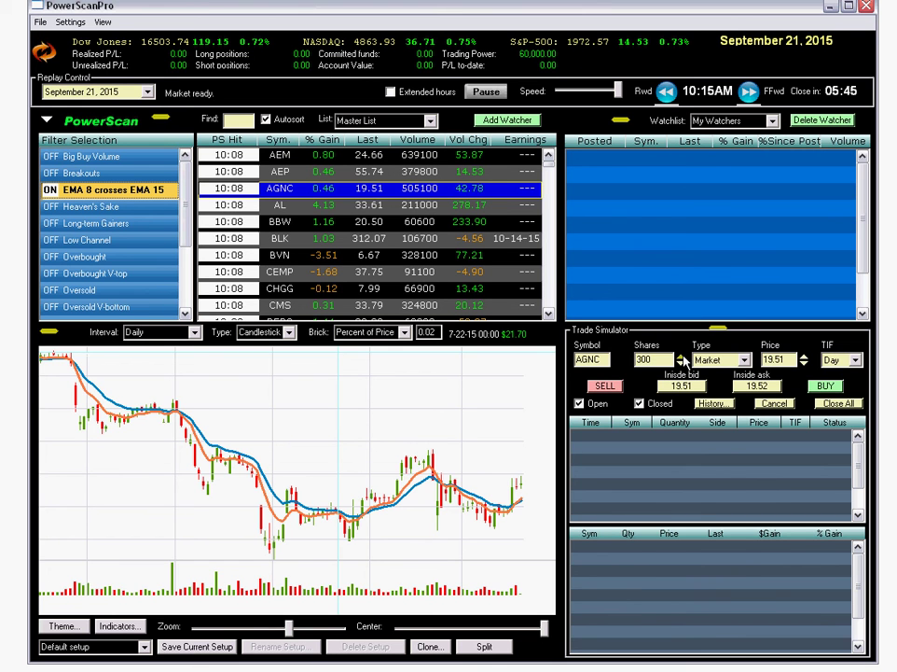
pyautogui.click(683, 360)
pyautogui.click(683, 360)
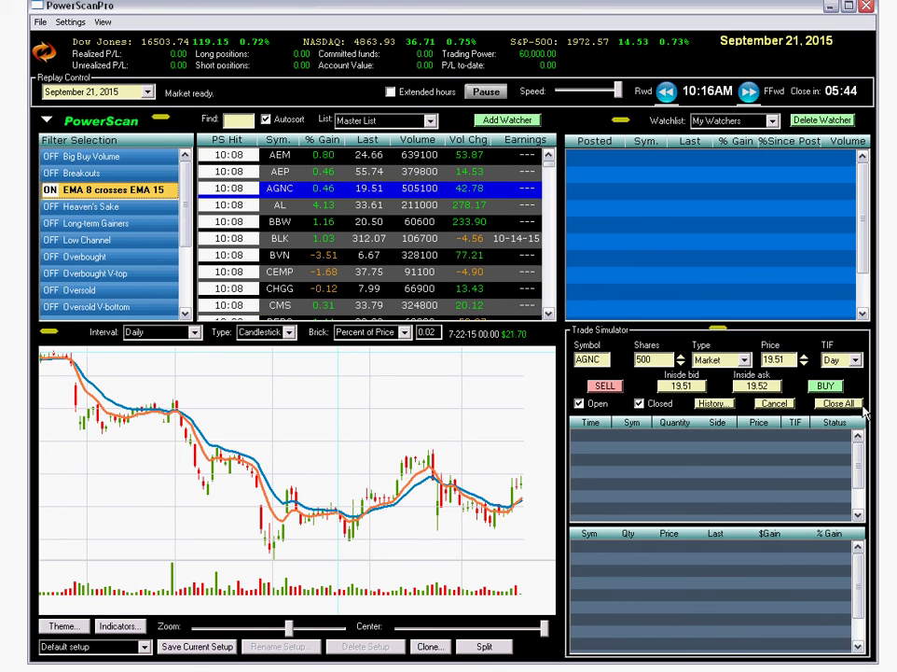
pyautogui.click(837, 388)
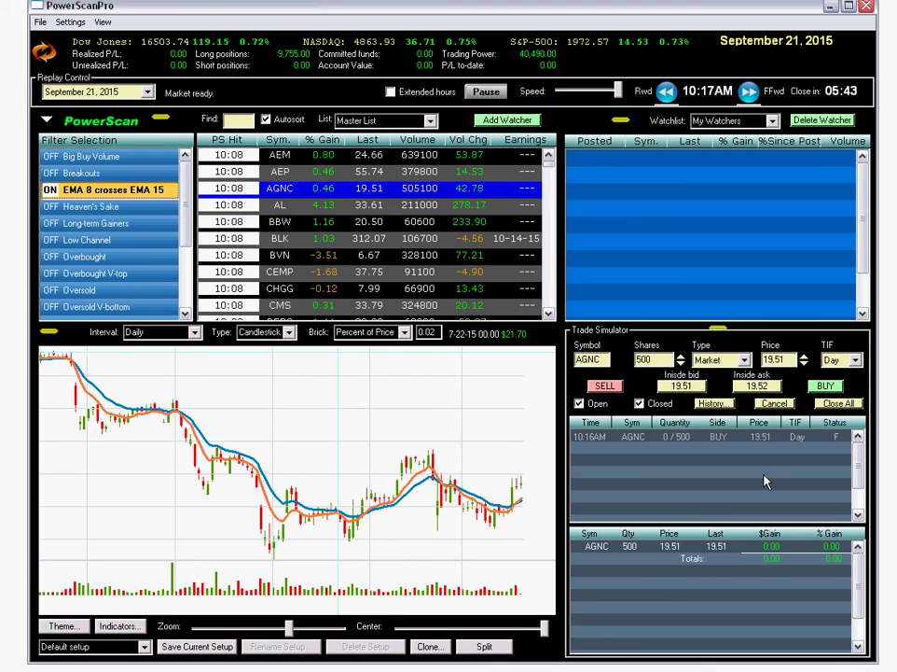
# Fast-forward the replay to about 12:23 PM to check the gain on the AGNC position
pyautogui.click(752, 97)
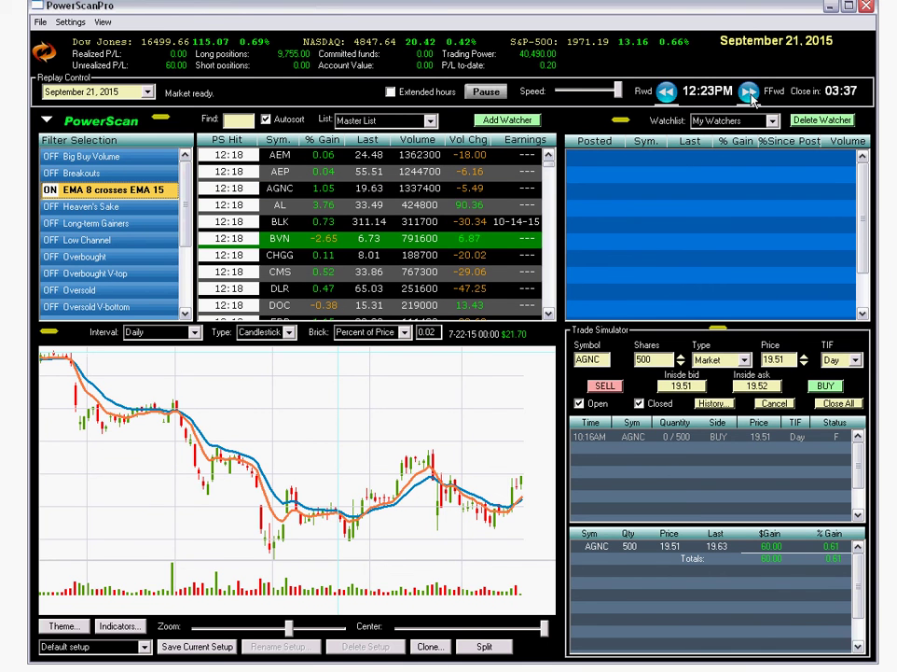
pyautogui.click(751, 94)
# Switch off the EMA 8 crosses EMA 15 filter and load September 22, 2015 as the replay day
pyautogui.click(143, 193)
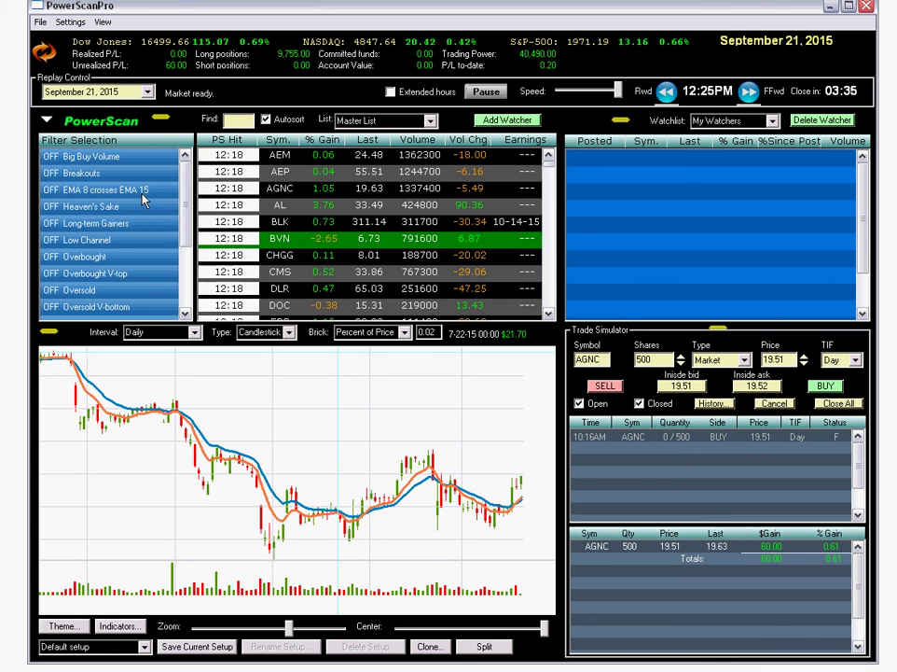
pyautogui.click(148, 92)
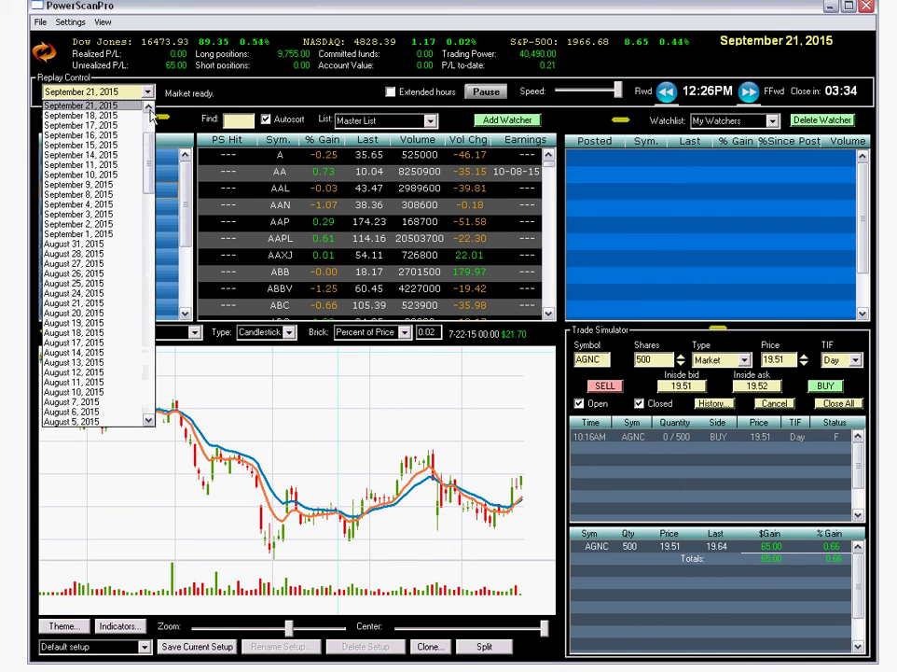
pyautogui.click(148, 110)
pyautogui.click(148, 108)
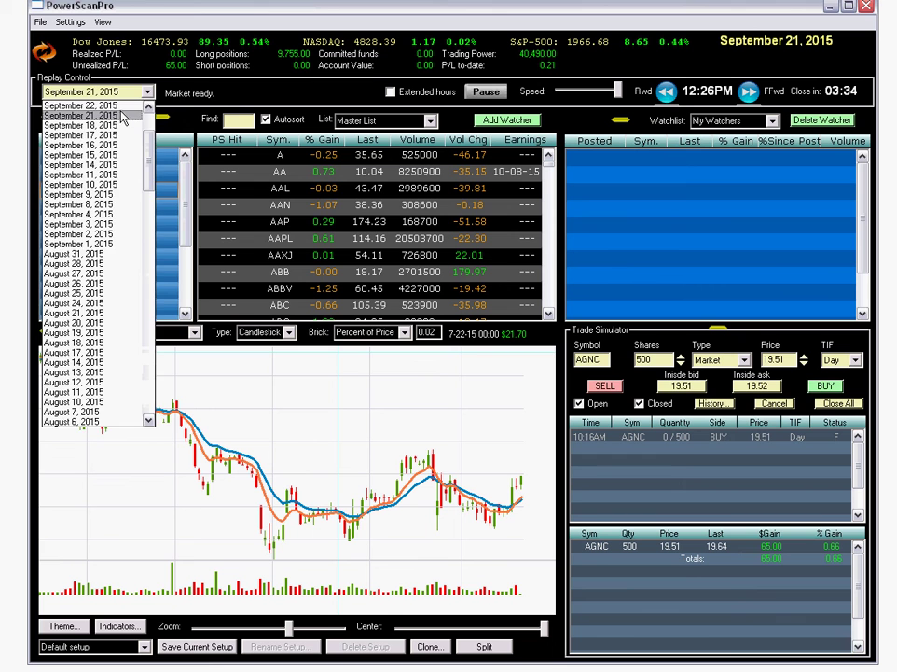
pyautogui.click(117, 106)
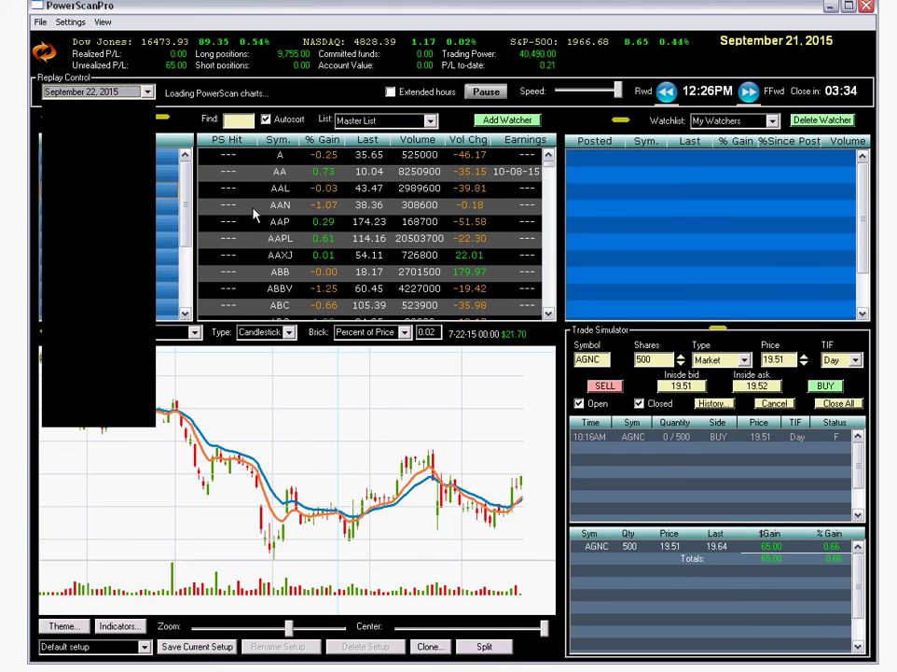